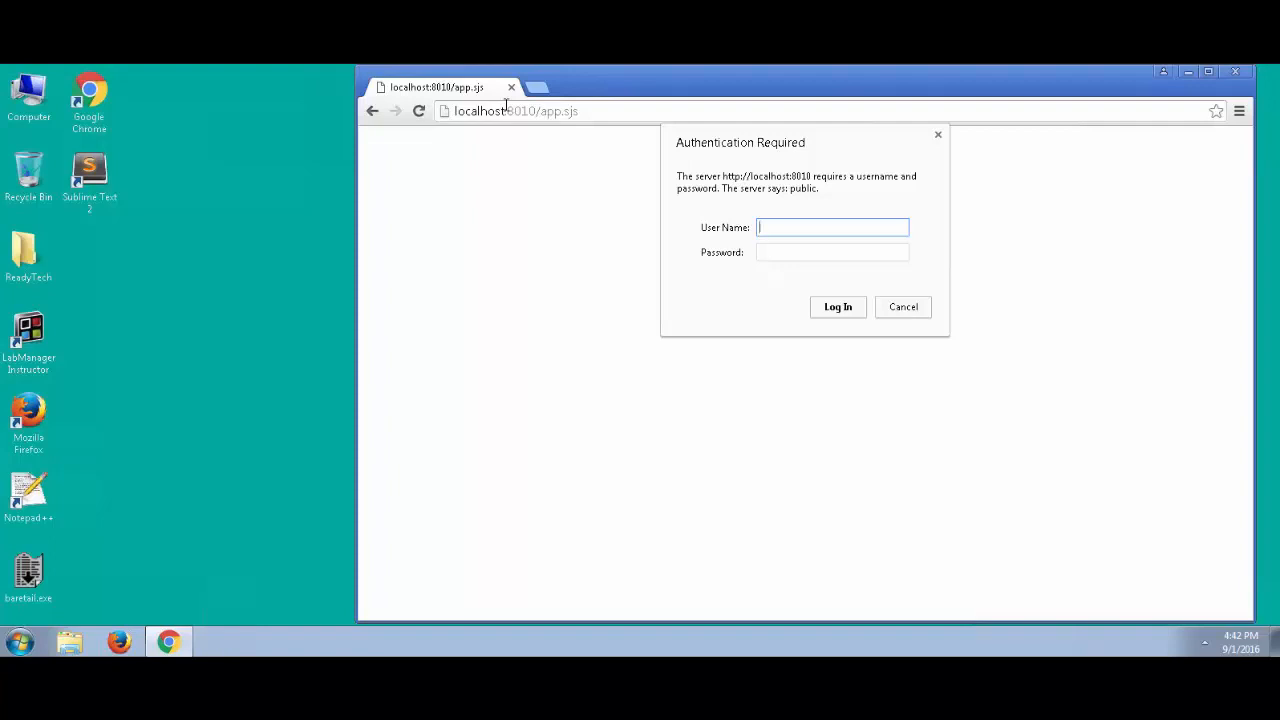
Log in as the first demo user, see app.sjs return only the Spectre document, then close Chrome
text(bond)
key(Tab)
text(bond)
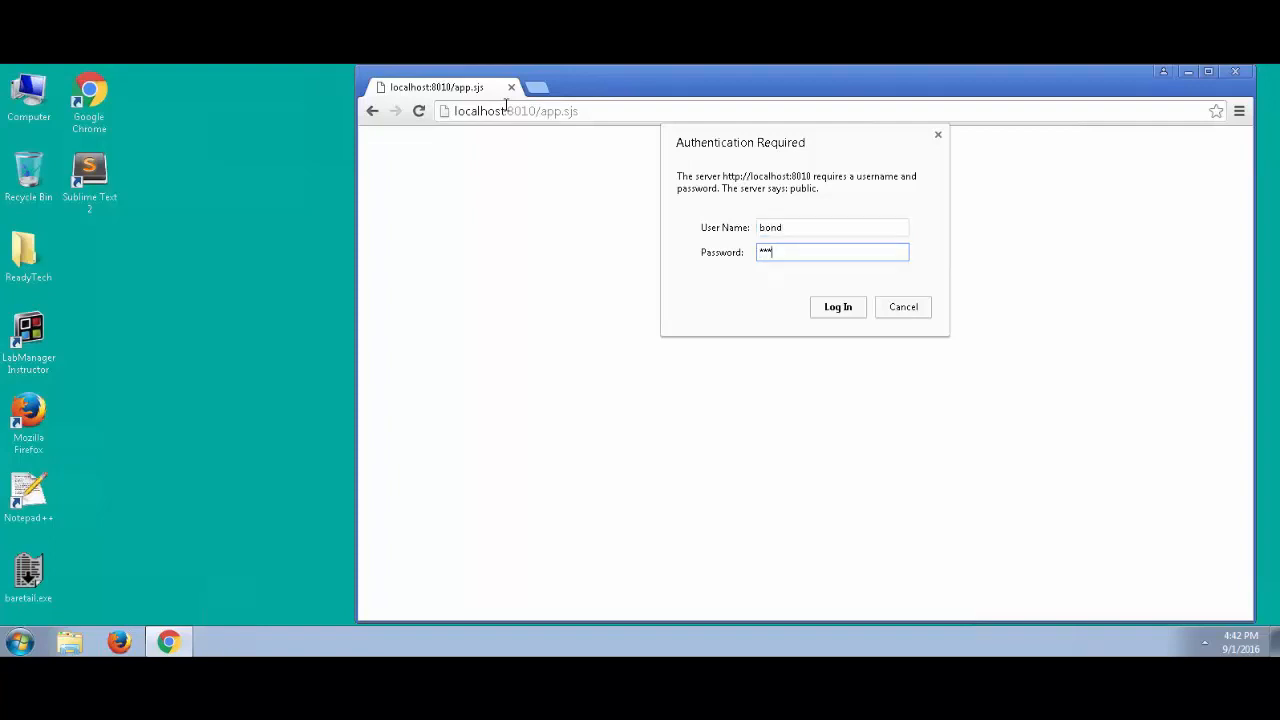
key(Return)
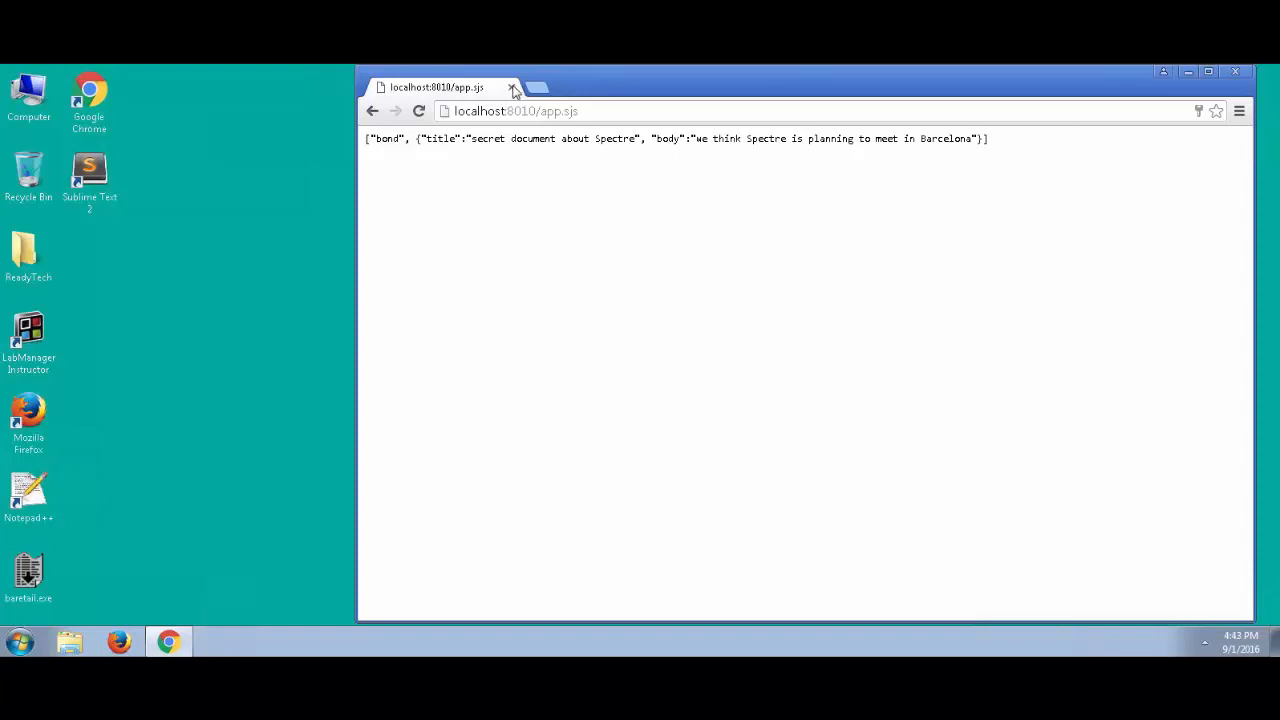
click(511, 87)
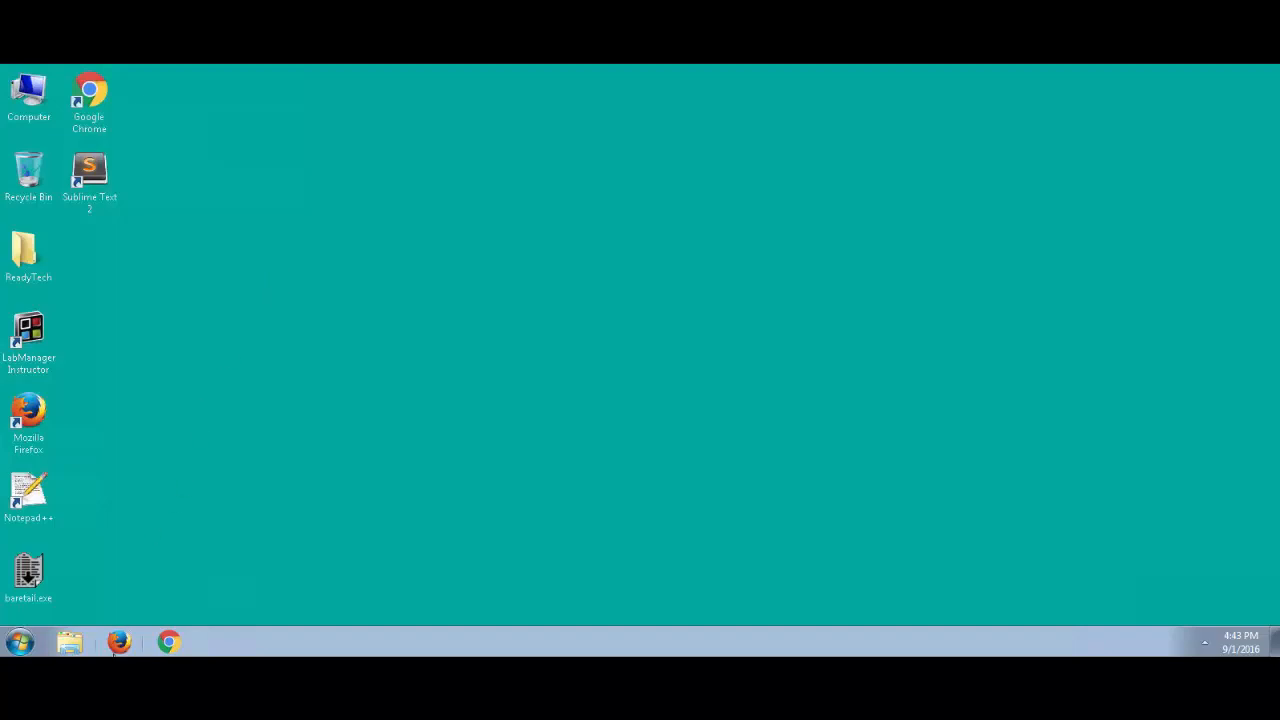
Relaunch Chrome and go to localhost:8010/app.sjs
click(168, 641)
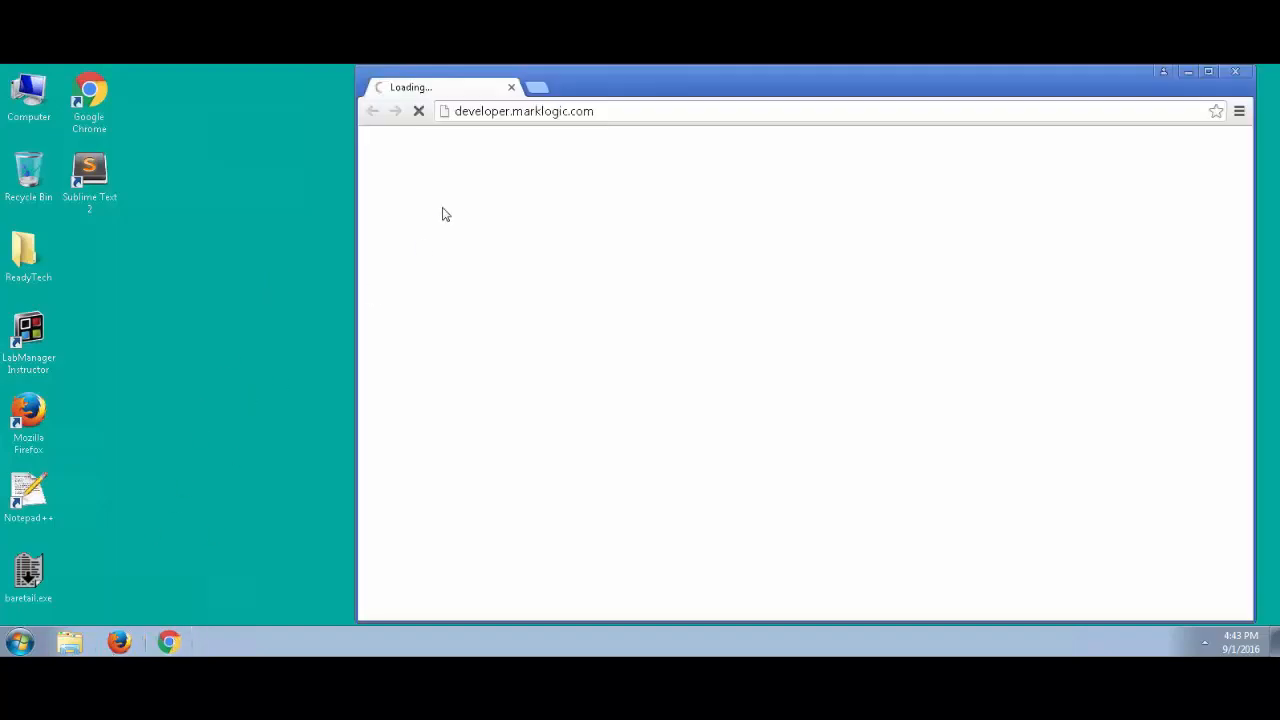
click(513, 114)
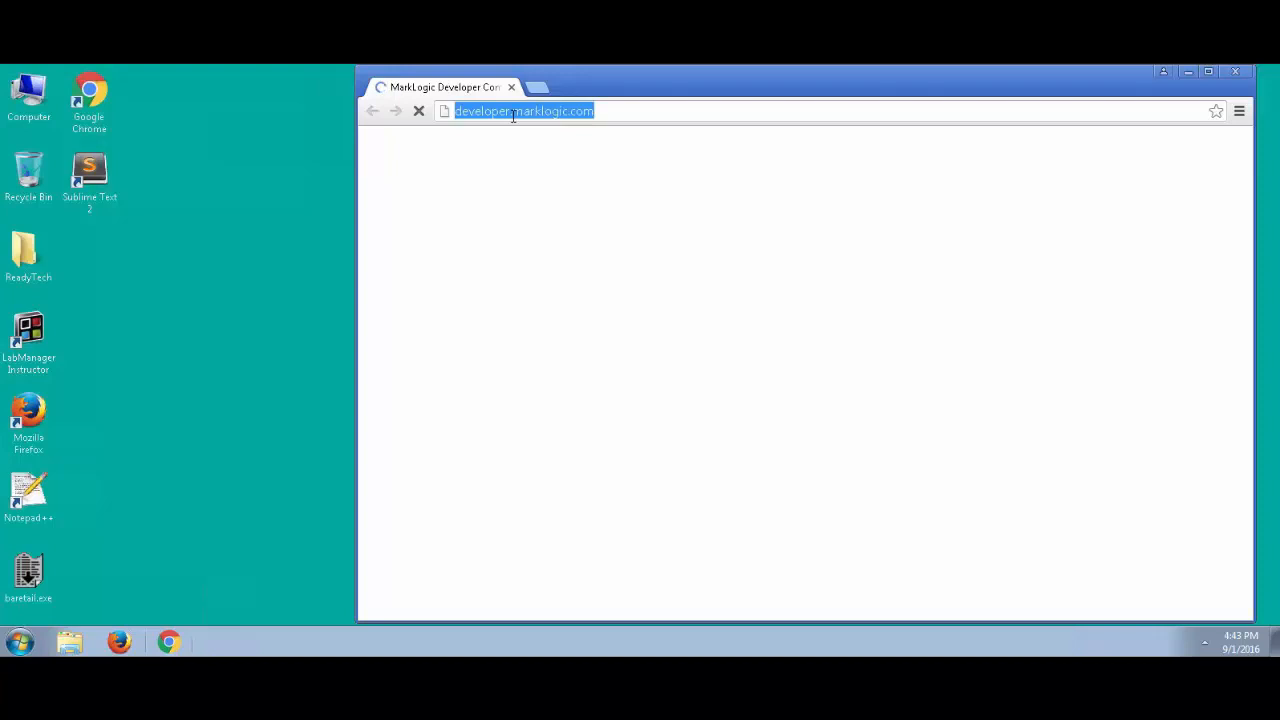
text(localhost:8010/app.sjs)
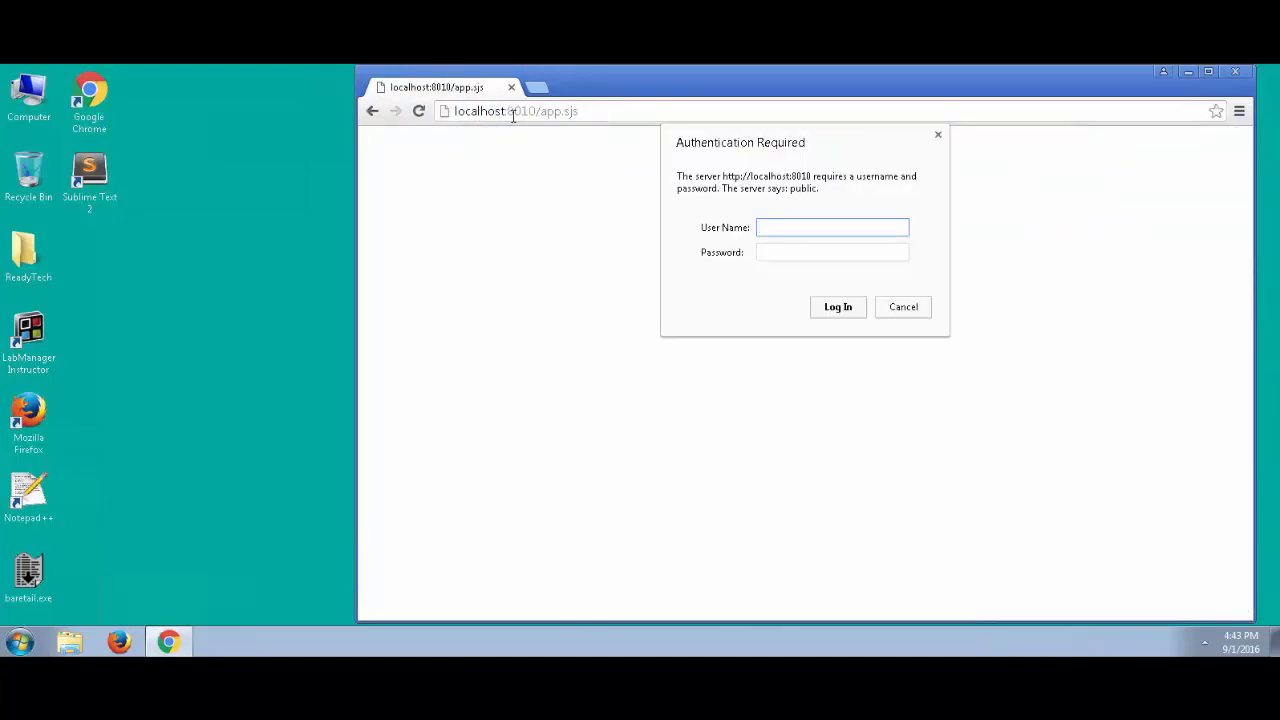
text(m)
Log in as the second demo user, view the Bond and Spectre documents, then close Chrome
key(Tab)
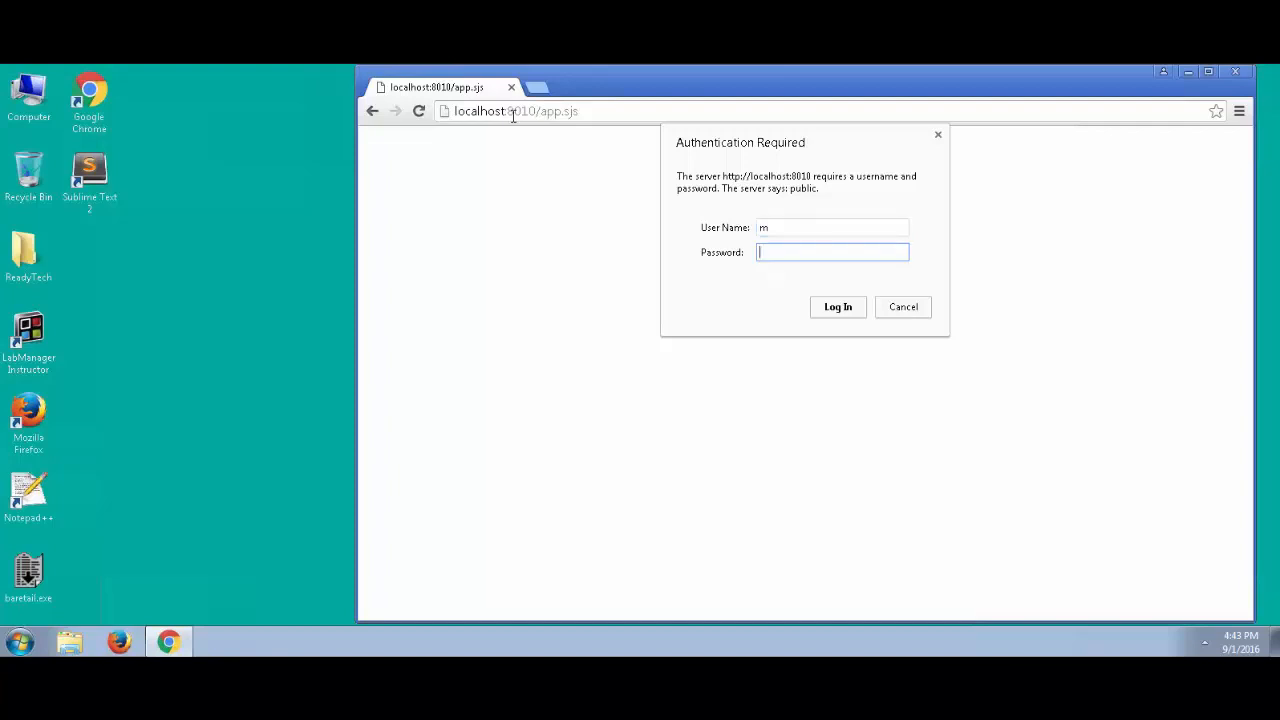
text(****)
key(Return)
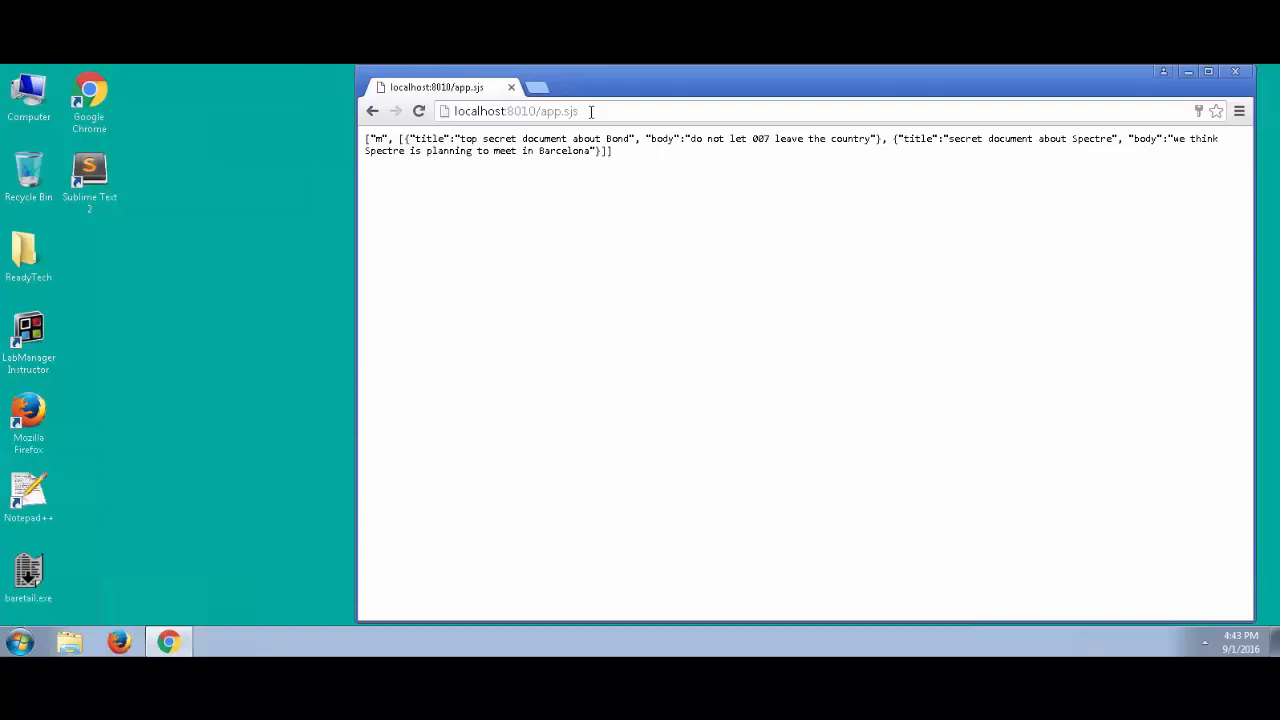
click(511, 88)
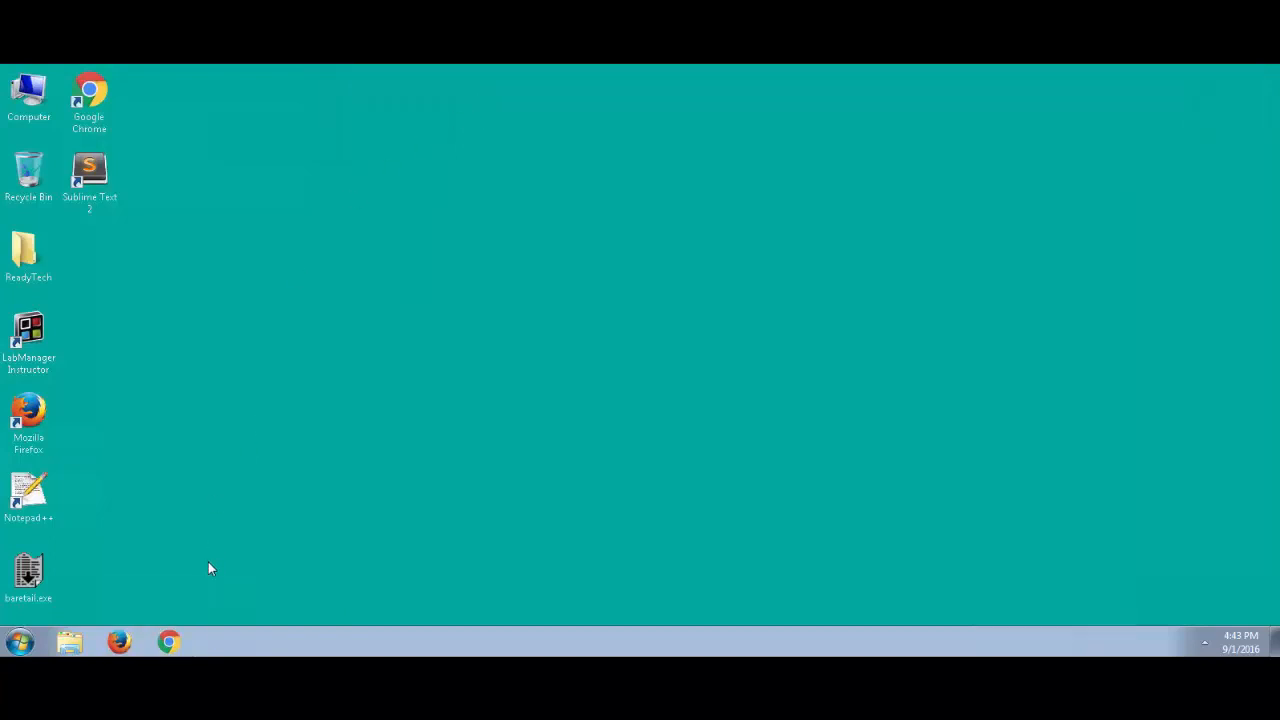
Relaunch Chrome, load the Admin Interface at localhost:8001 and enter the admin username
click(168, 641)
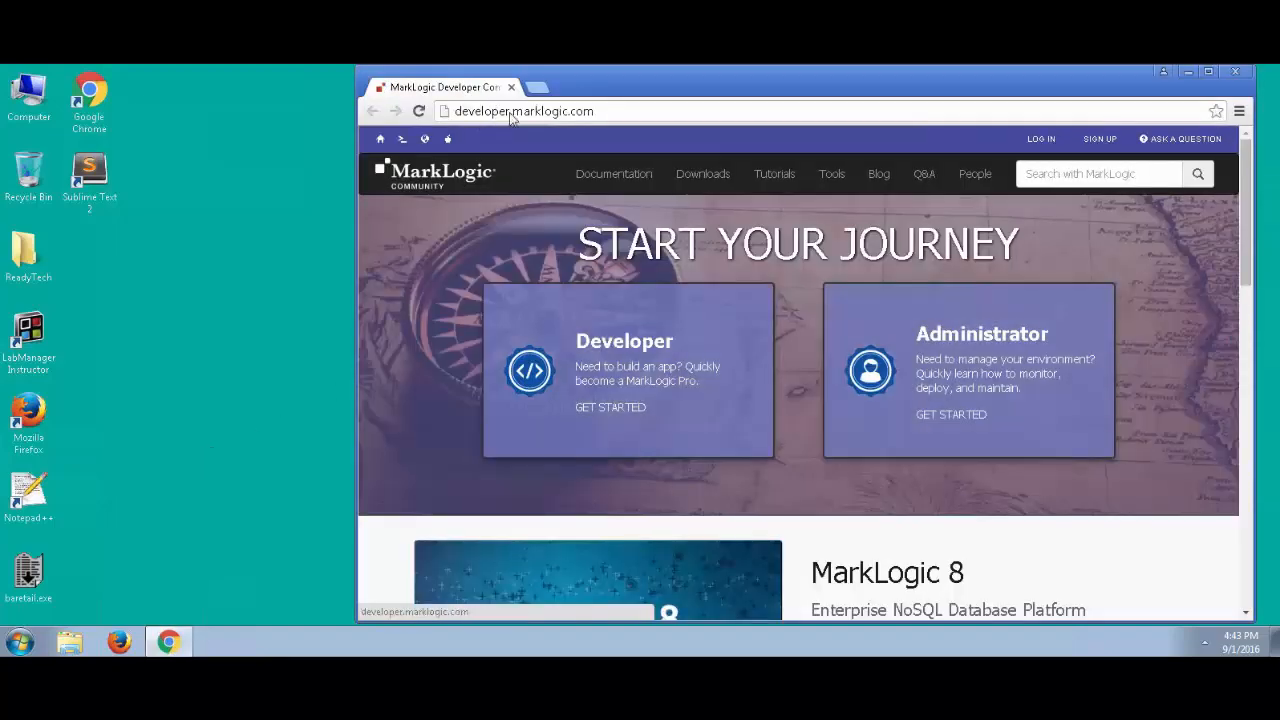
click(512, 113)
text(localhost:8000)
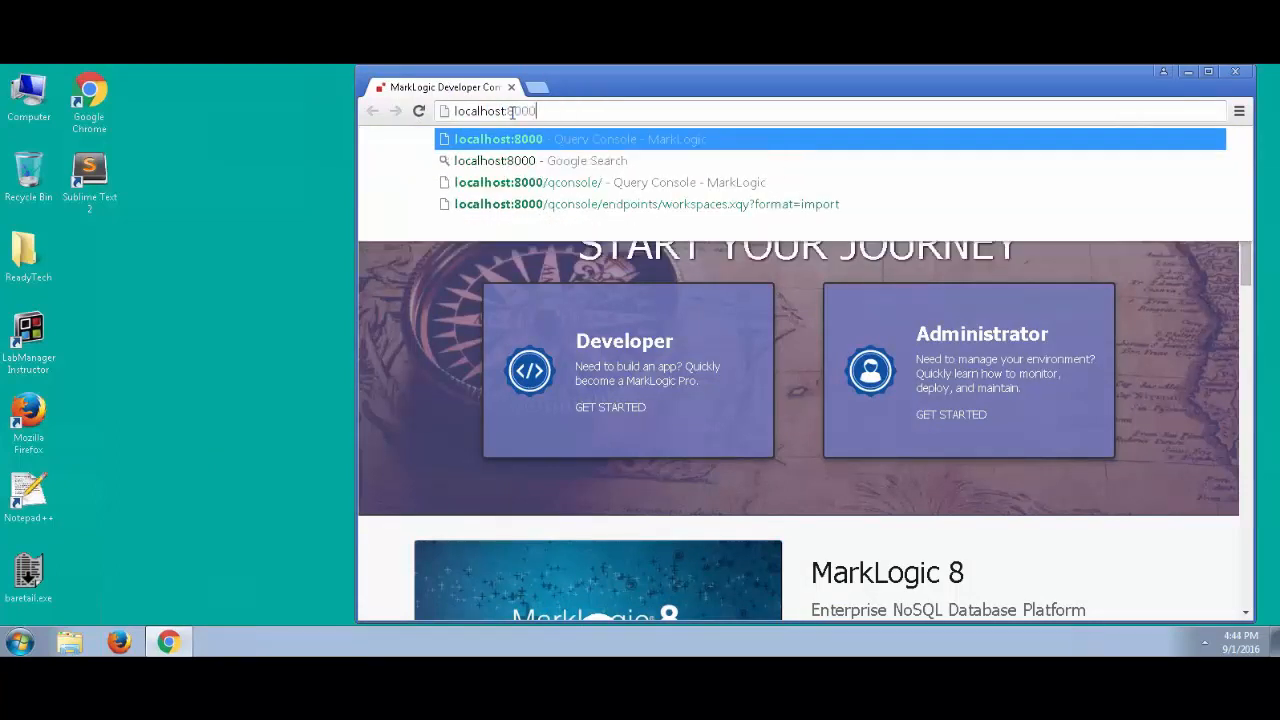
key(BackSpace)
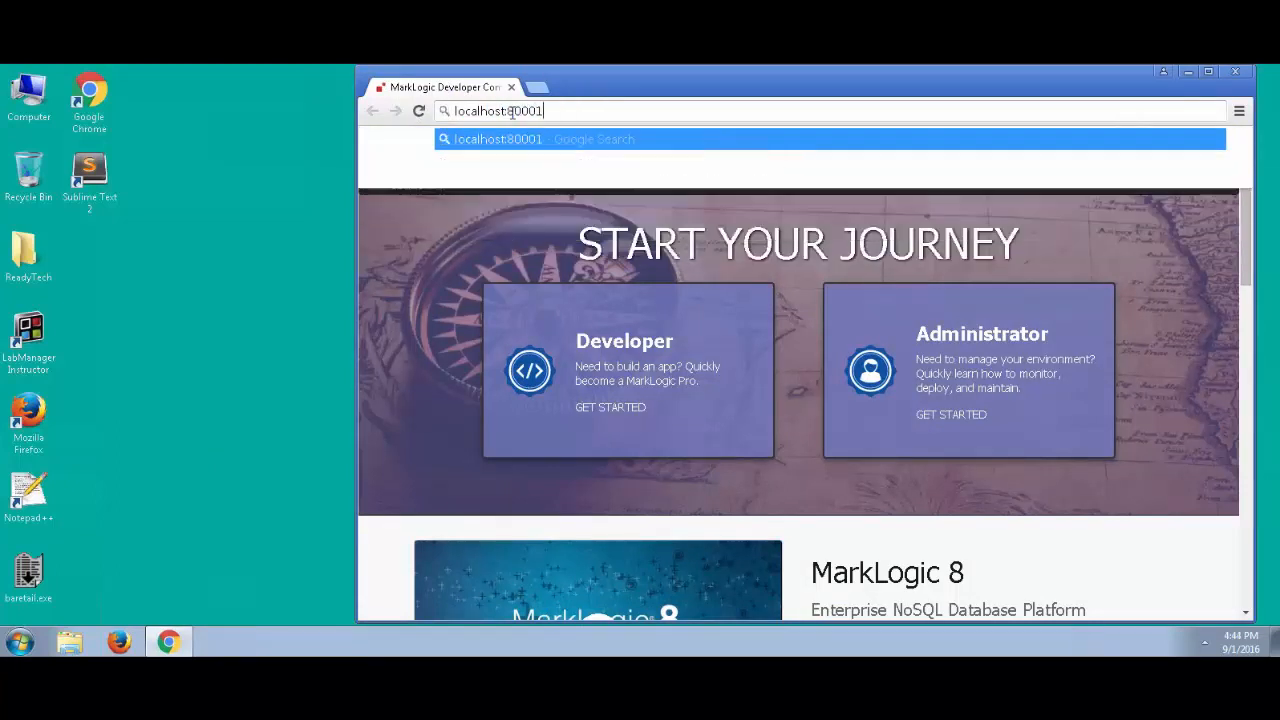
text(1)
key(Return)
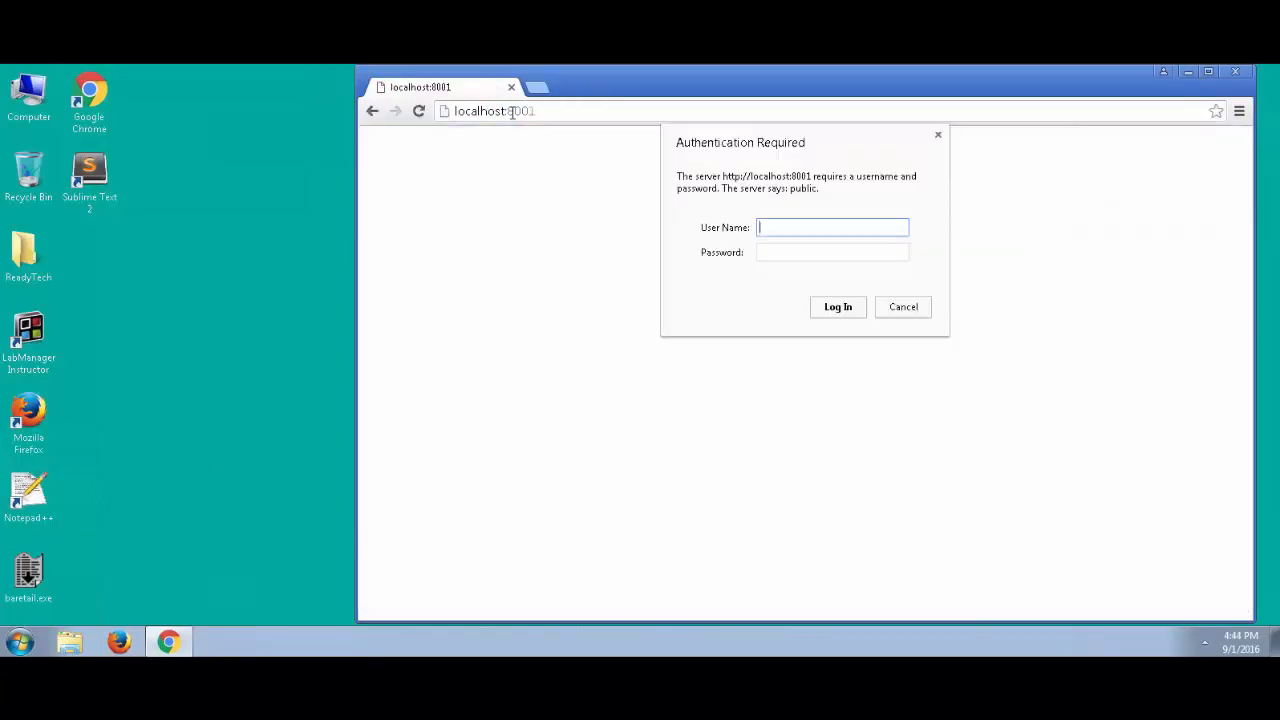
text(admin)
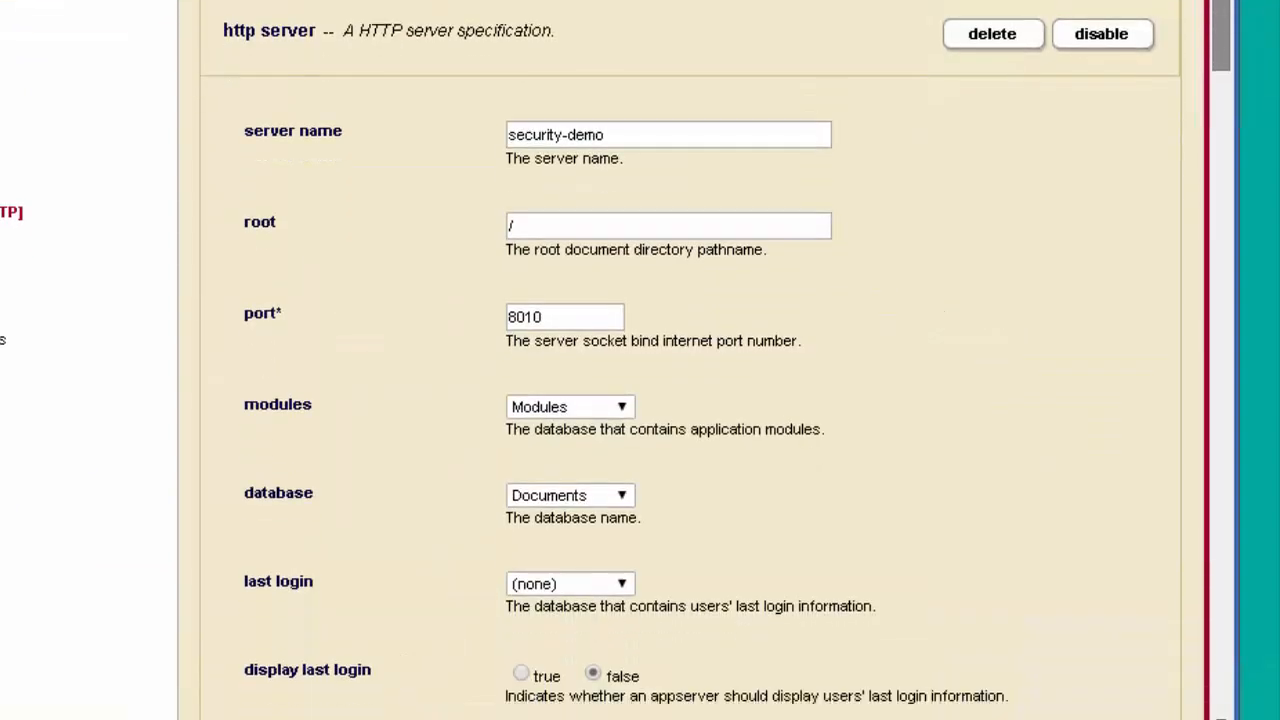
Inspect security-demo's authentication options, leaving it on digest with default user nobody
drag(1222, 20, 1230, 286)
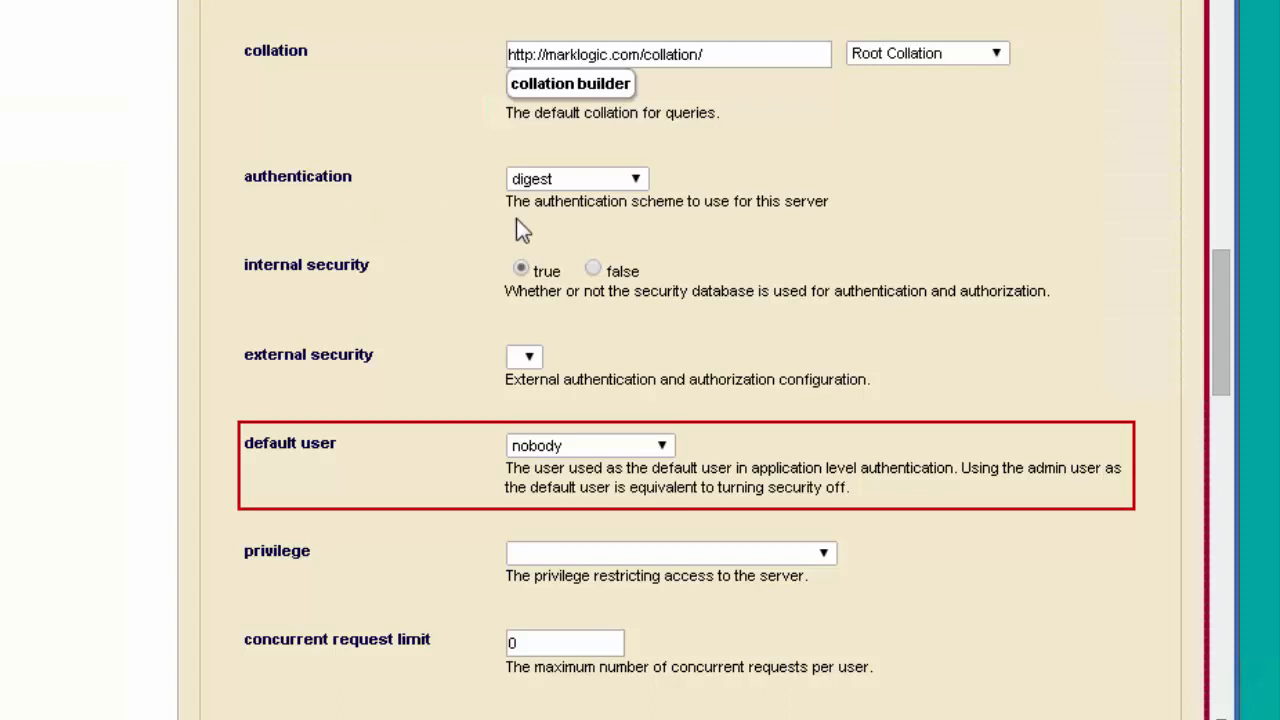
click(626, 182)
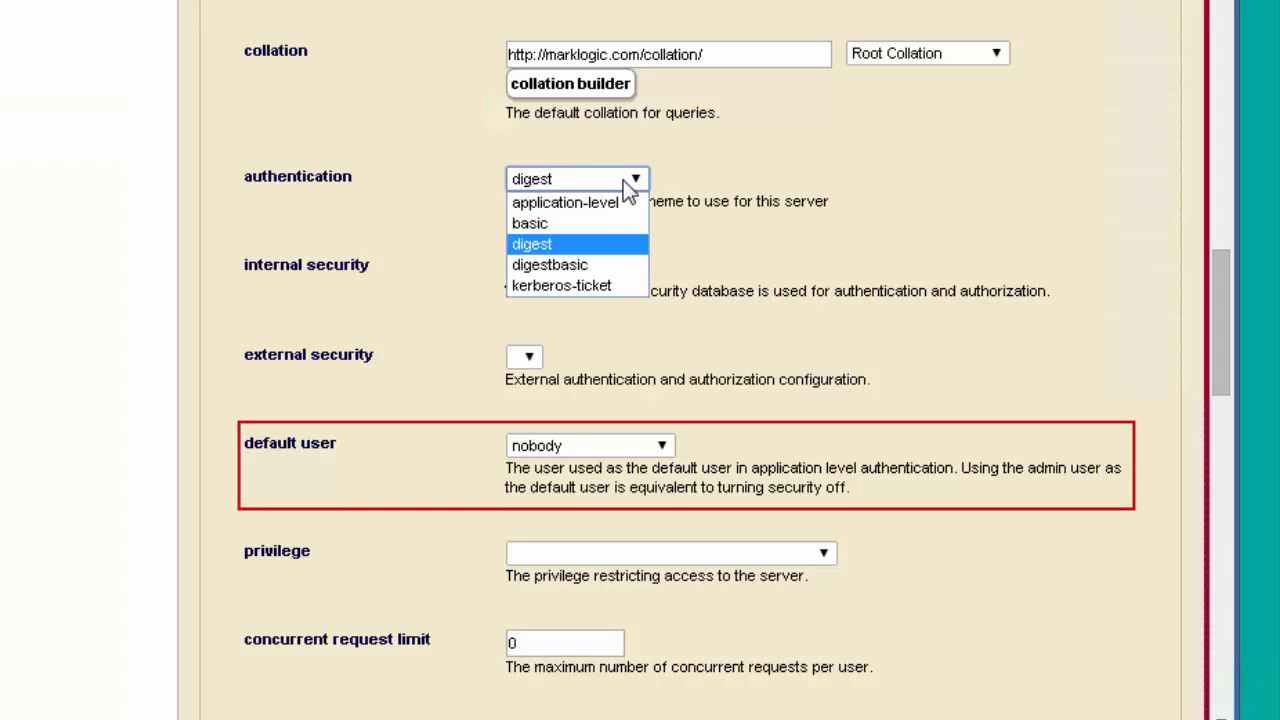
click(628, 186)
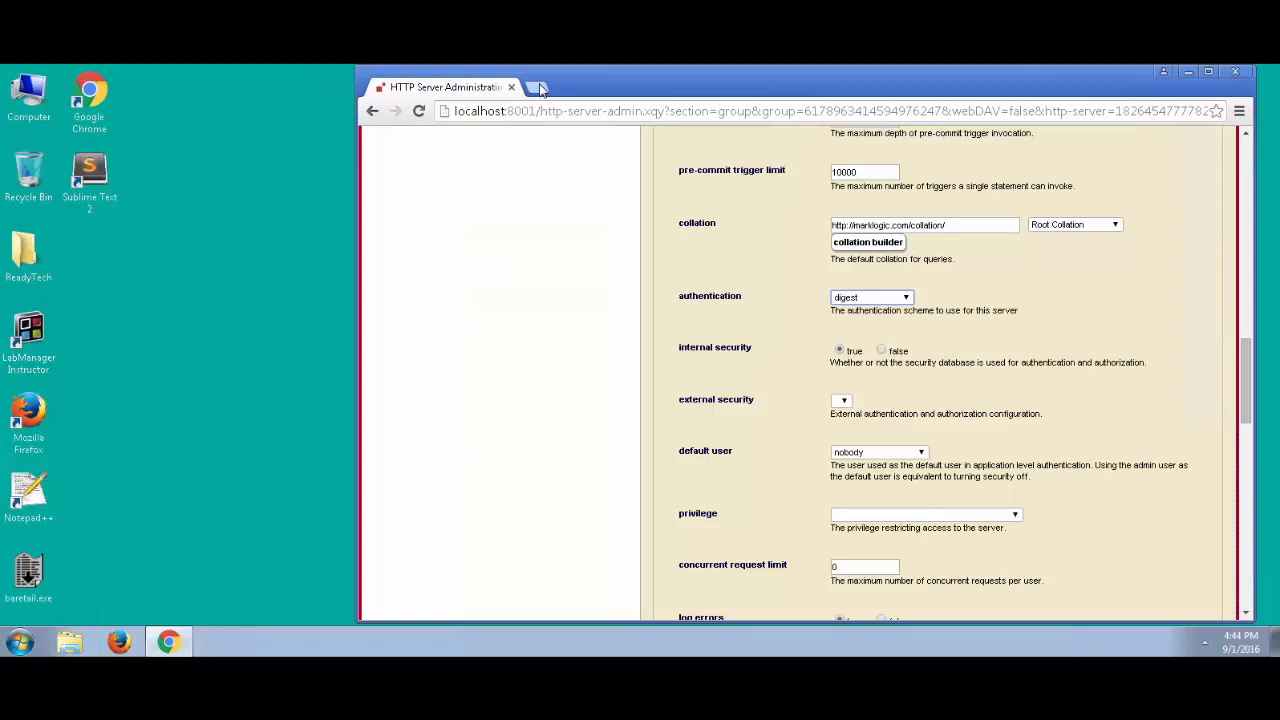
In a new tab, log into Query Console at localhost:8000 as admin
click(539, 88)
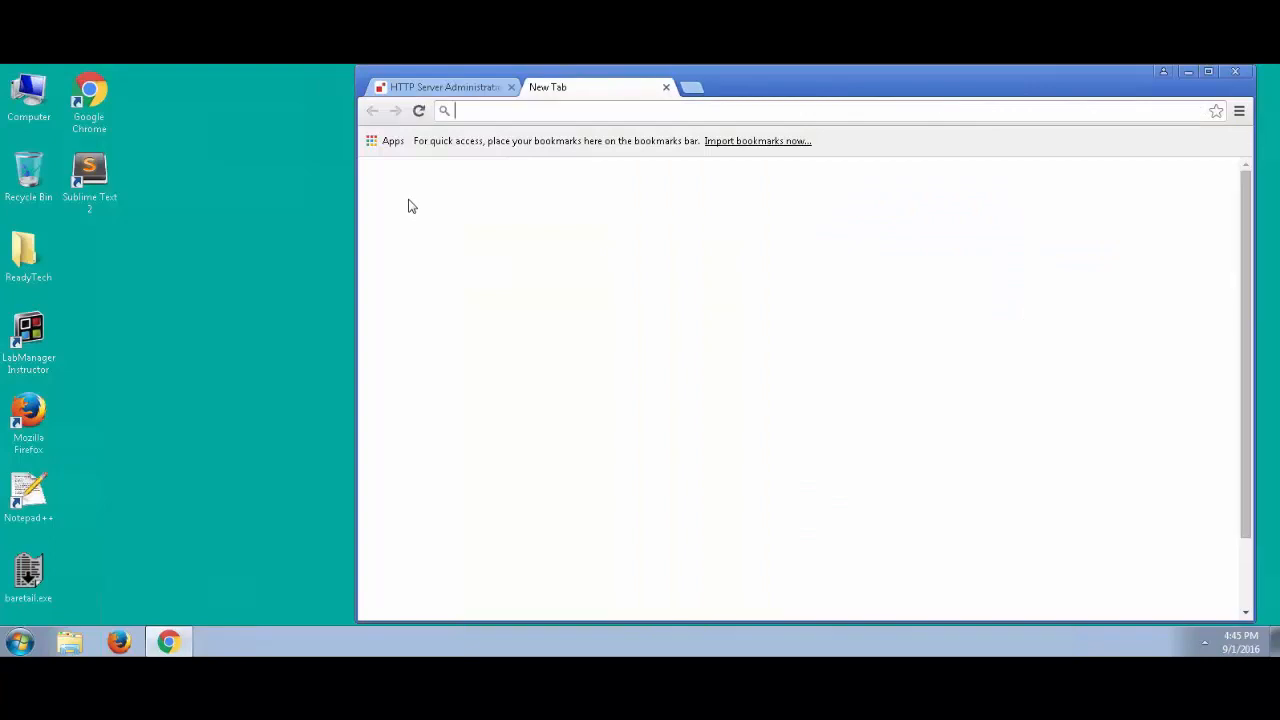
text(localhost:8000)
key(Return)
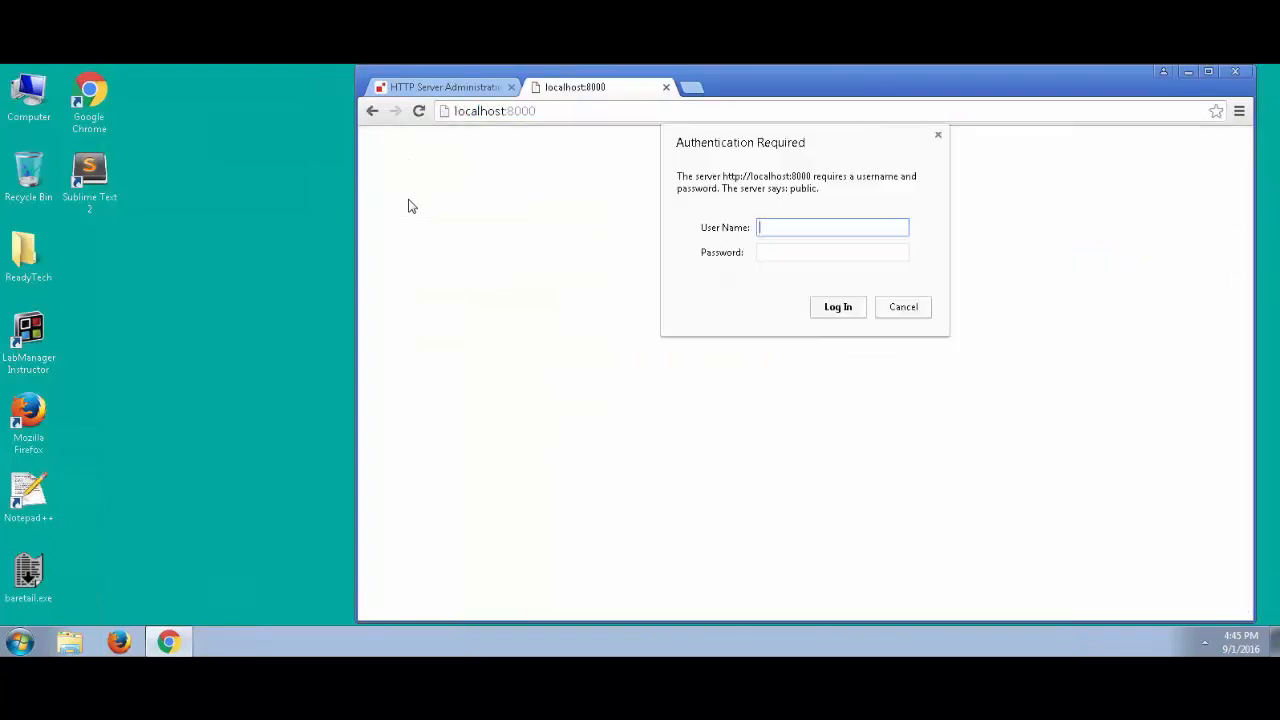
text(admin)
key(Tab)
text(****)
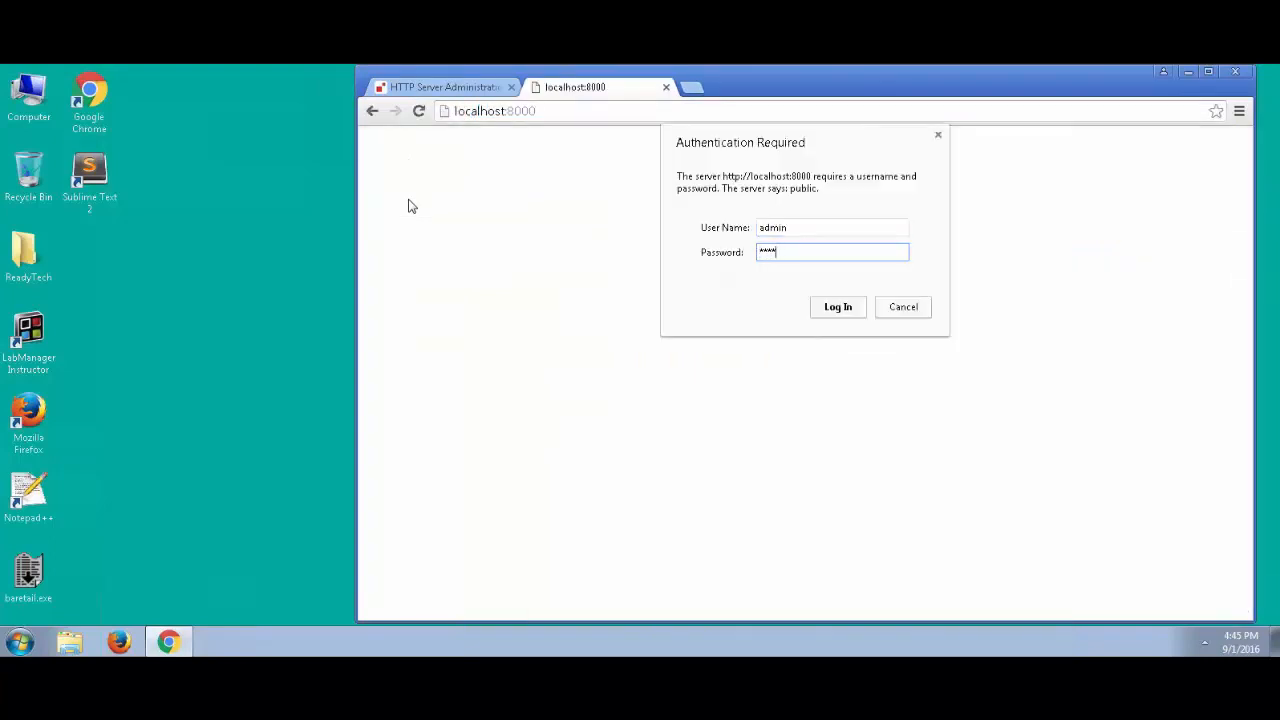
text(*)
key(Return)
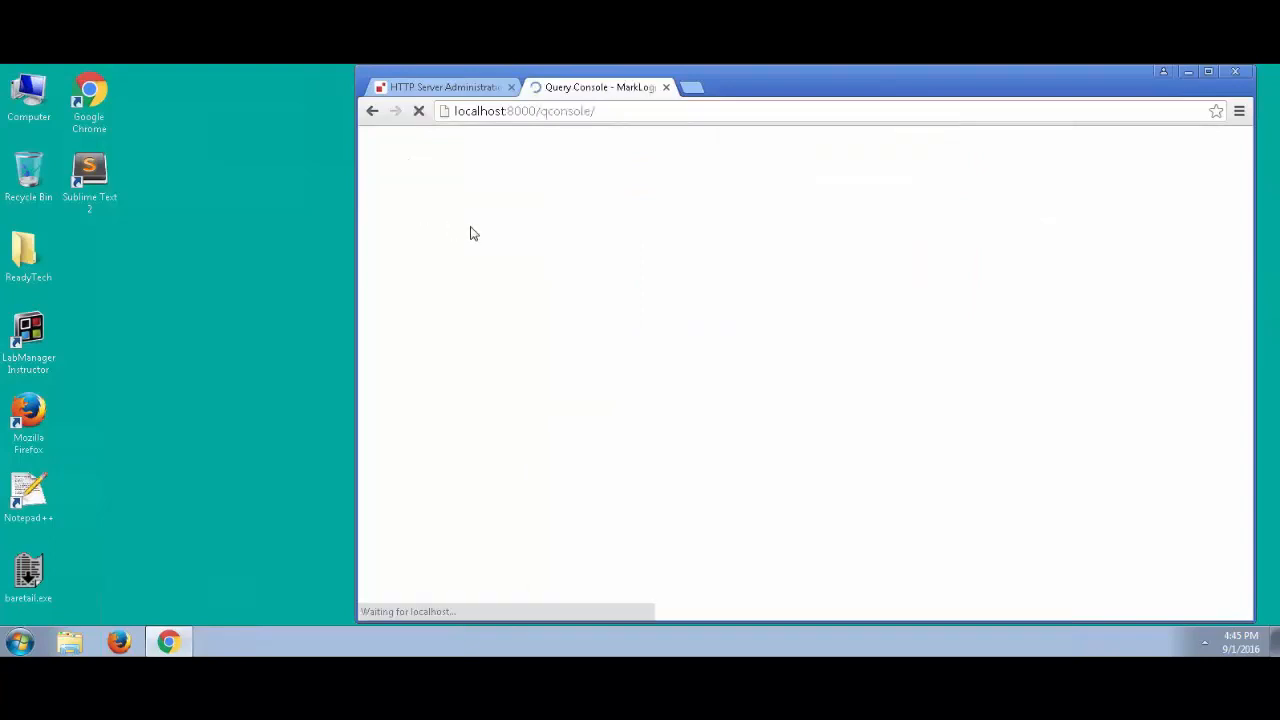
Import the workspace file Security Episode 4.xml from the episode4 folder
click(1179, 170)
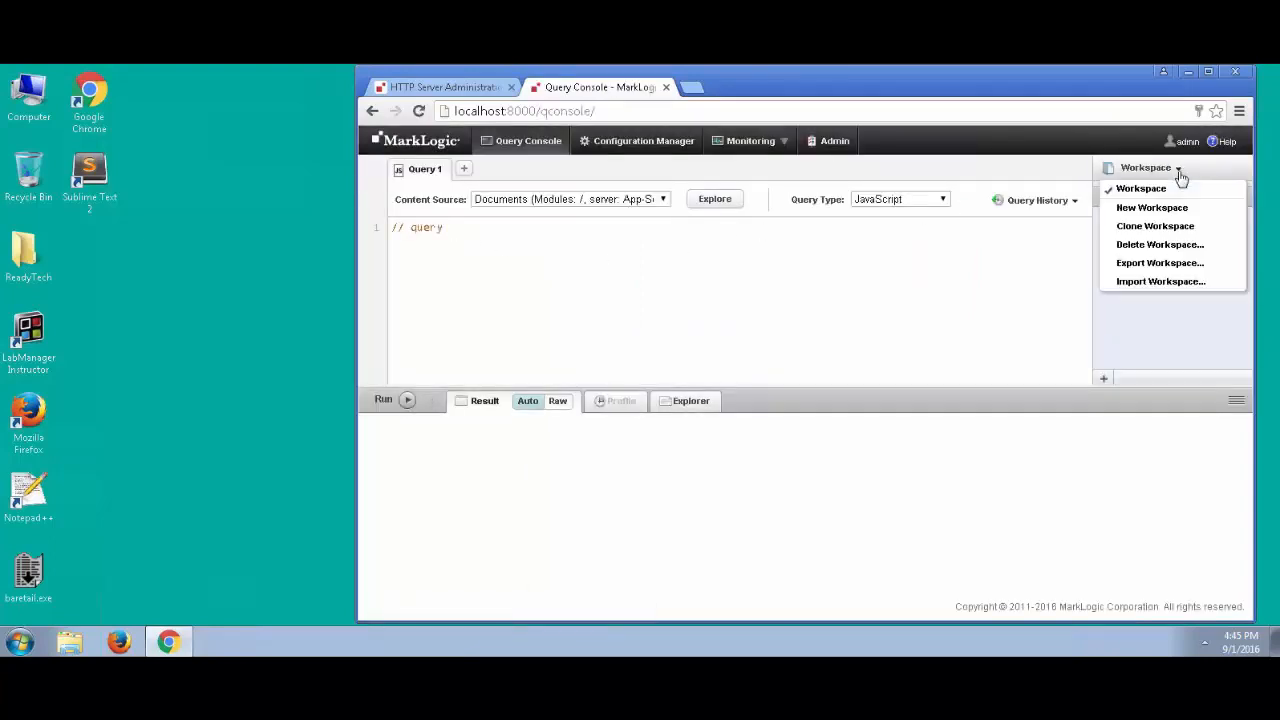
click(1158, 281)
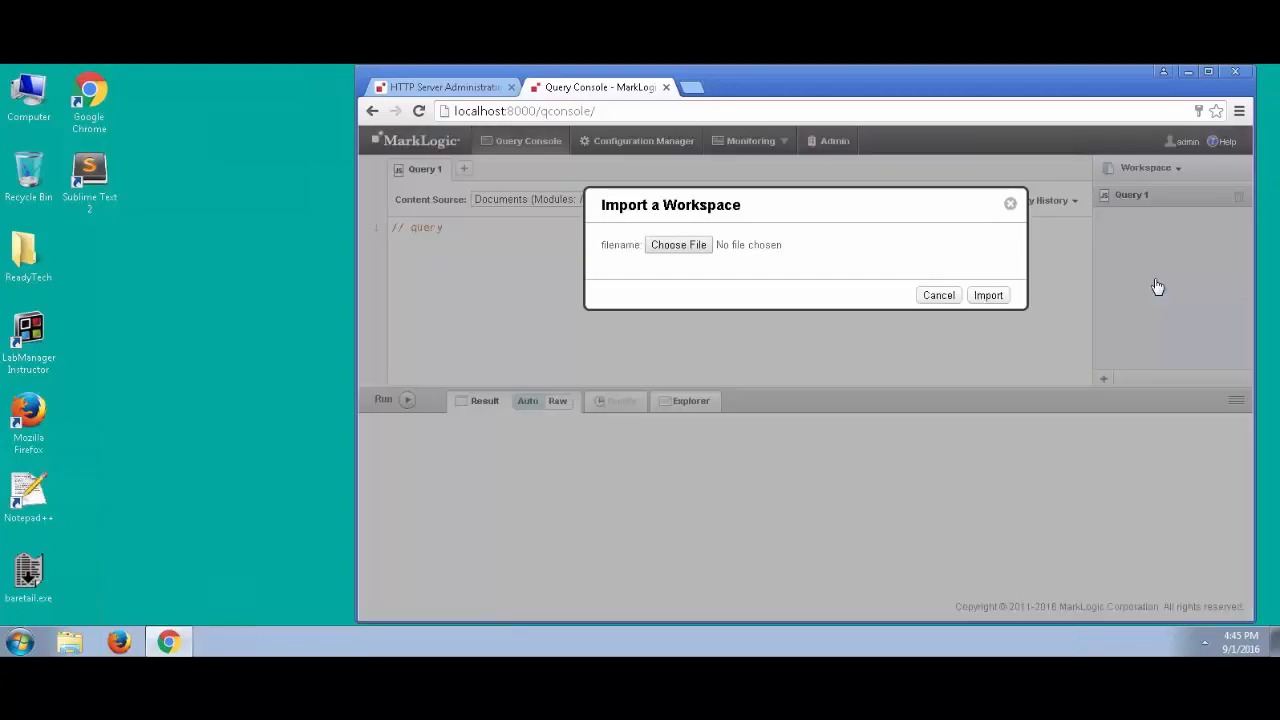
click(677, 245)
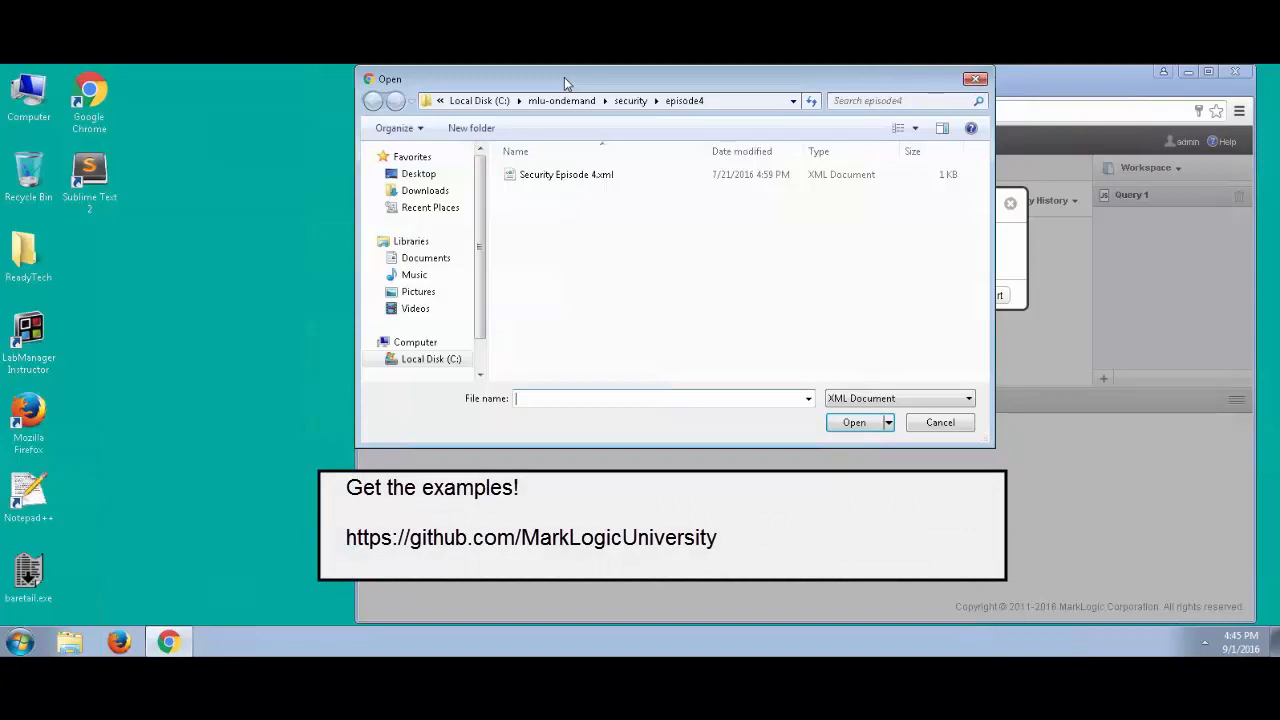
click(695, 103)
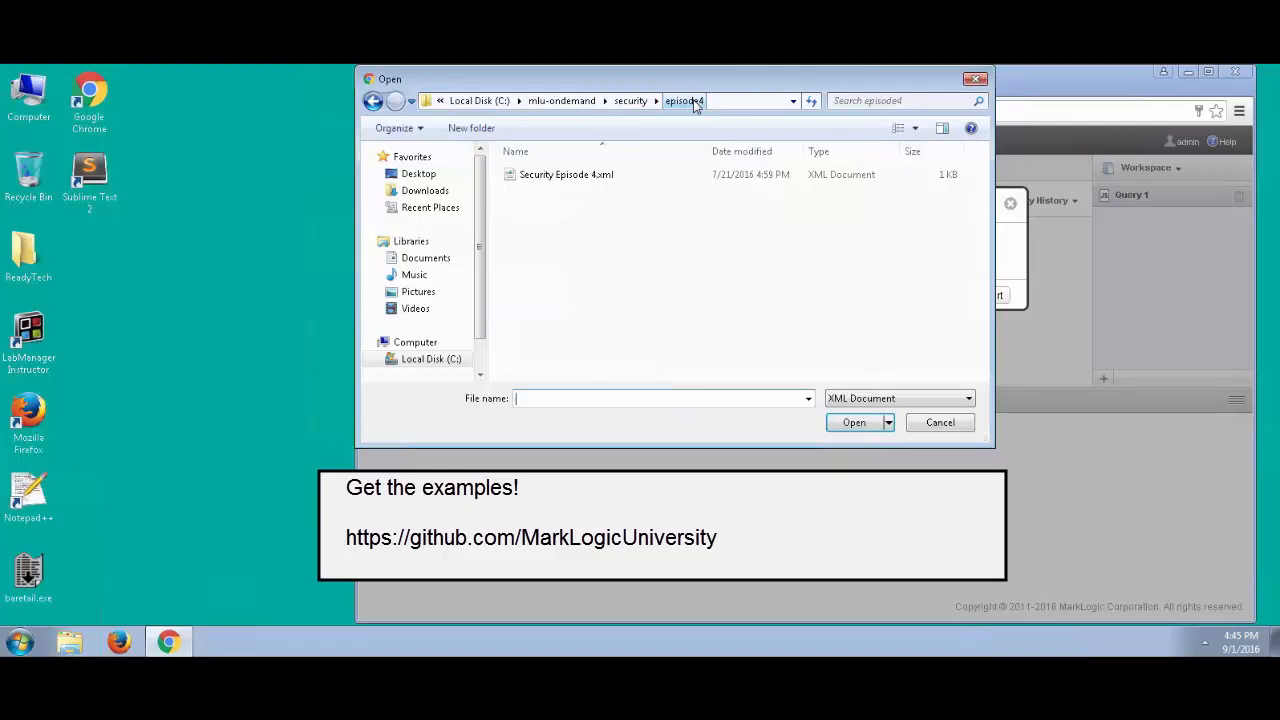
double_click(577, 176)
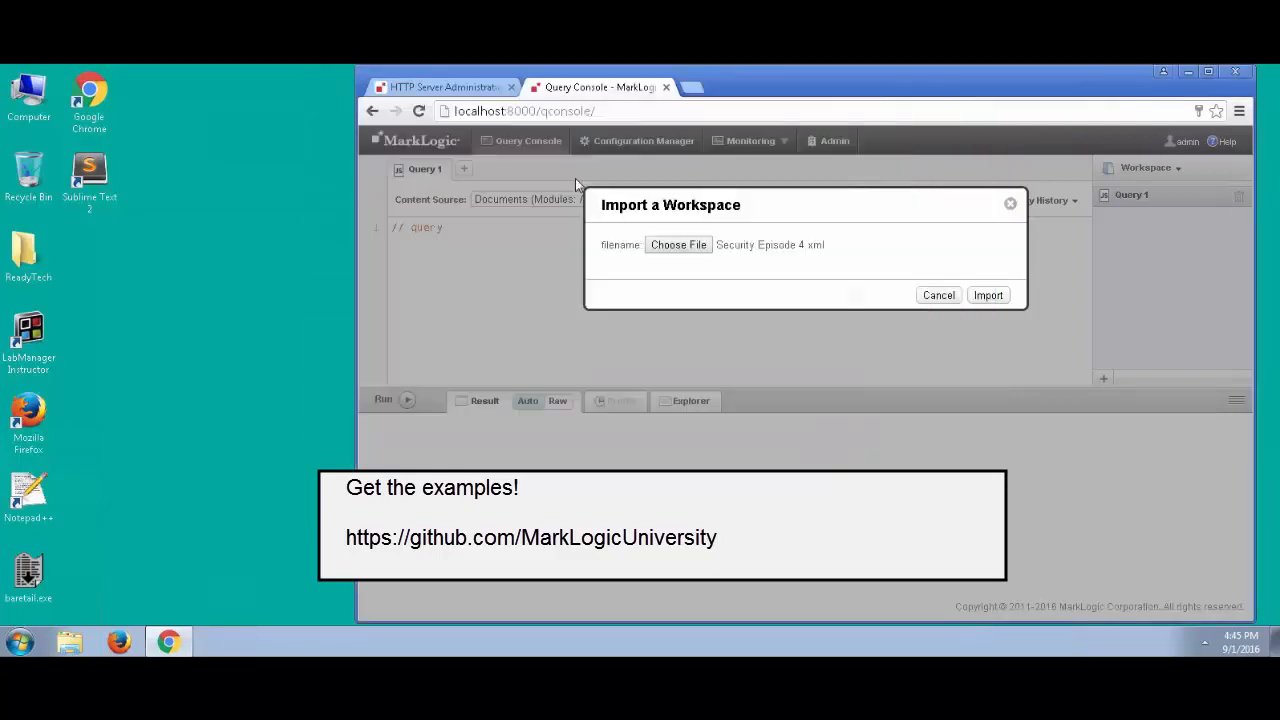
click(988, 296)
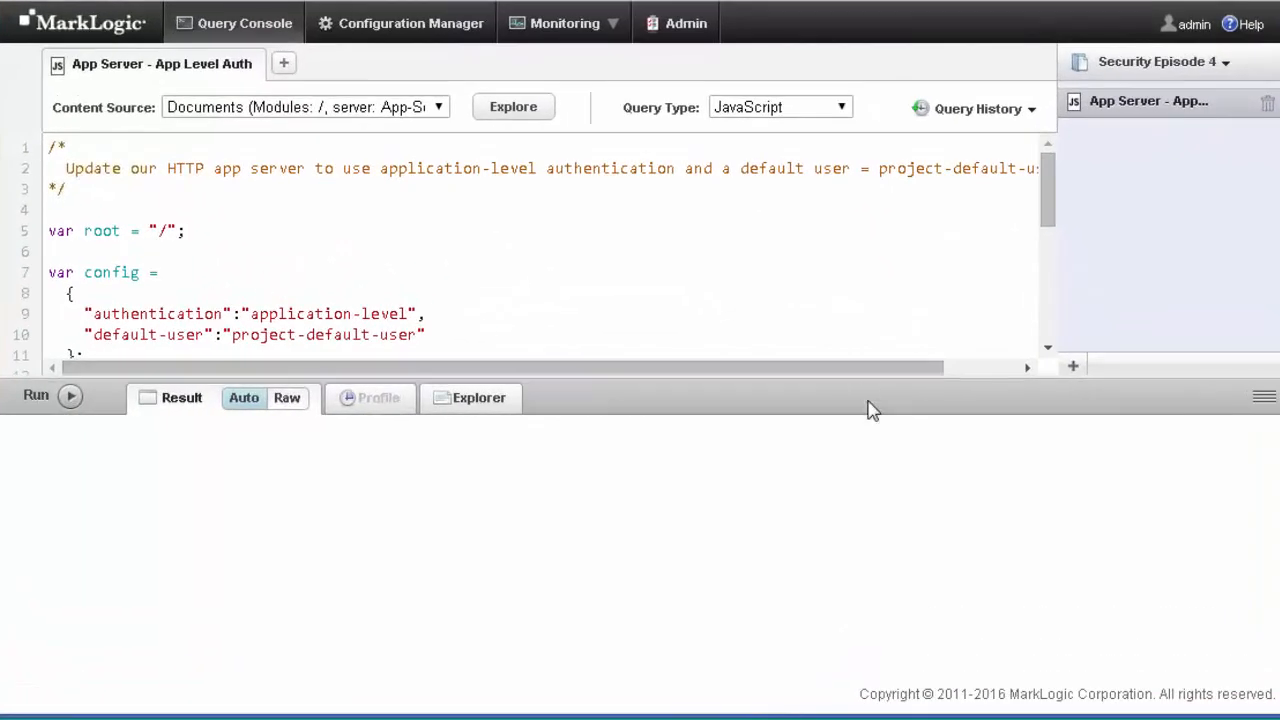
drag(866, 410, 848, 671)
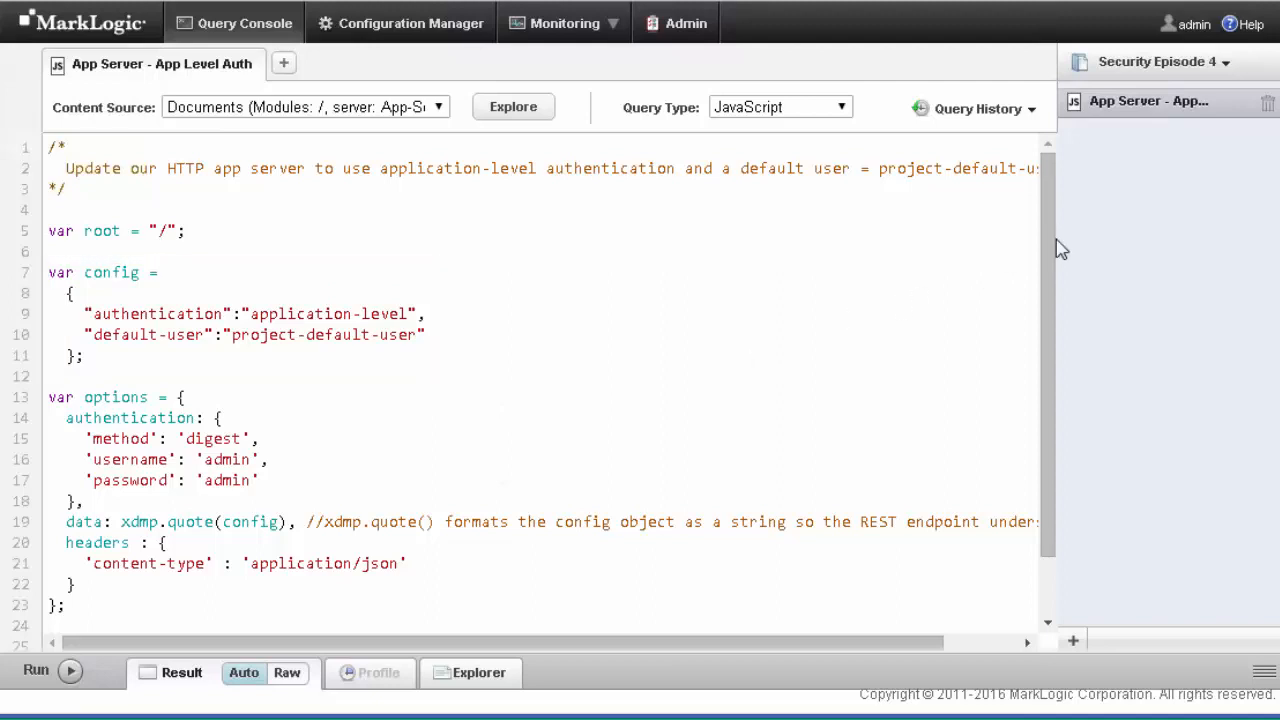
drag(1044, 248, 1050, 340)
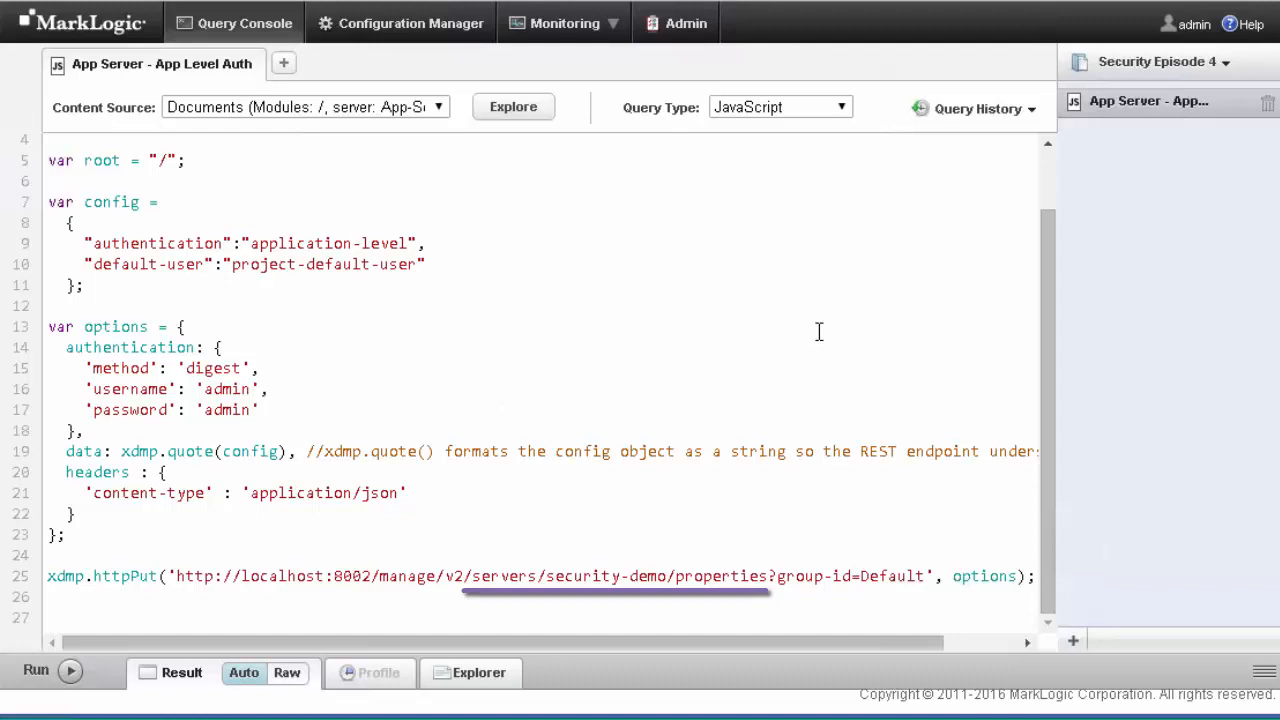
Run the auth query, then load localhost:8010/app.sjs to get only the general observations document
click(66, 672)
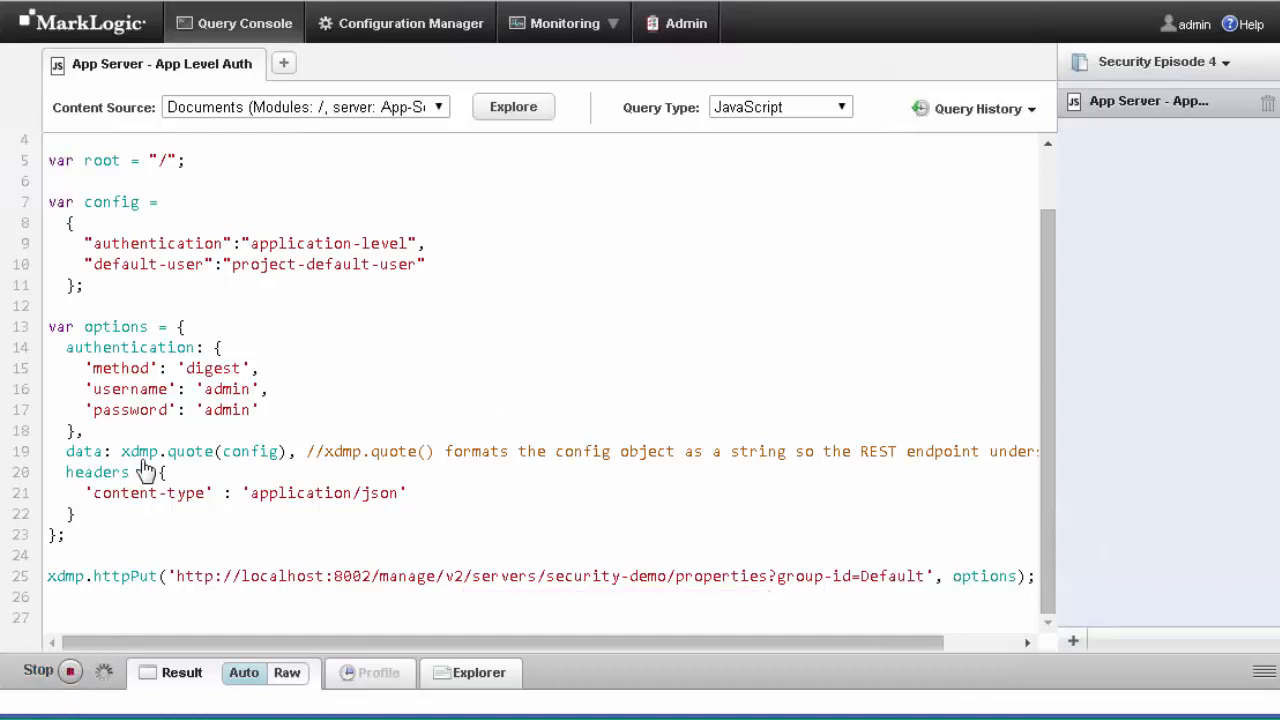
drag(615, 668, 596, 538)
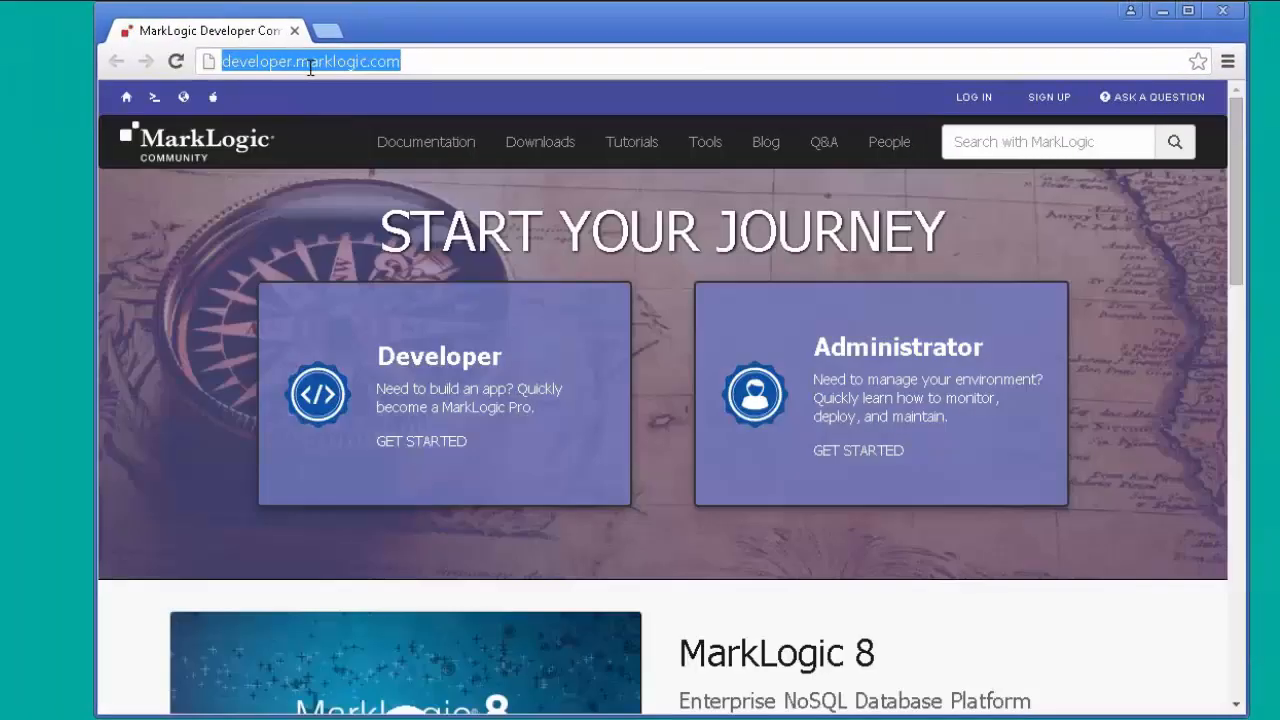
text(localhost:8010/app.sjs)
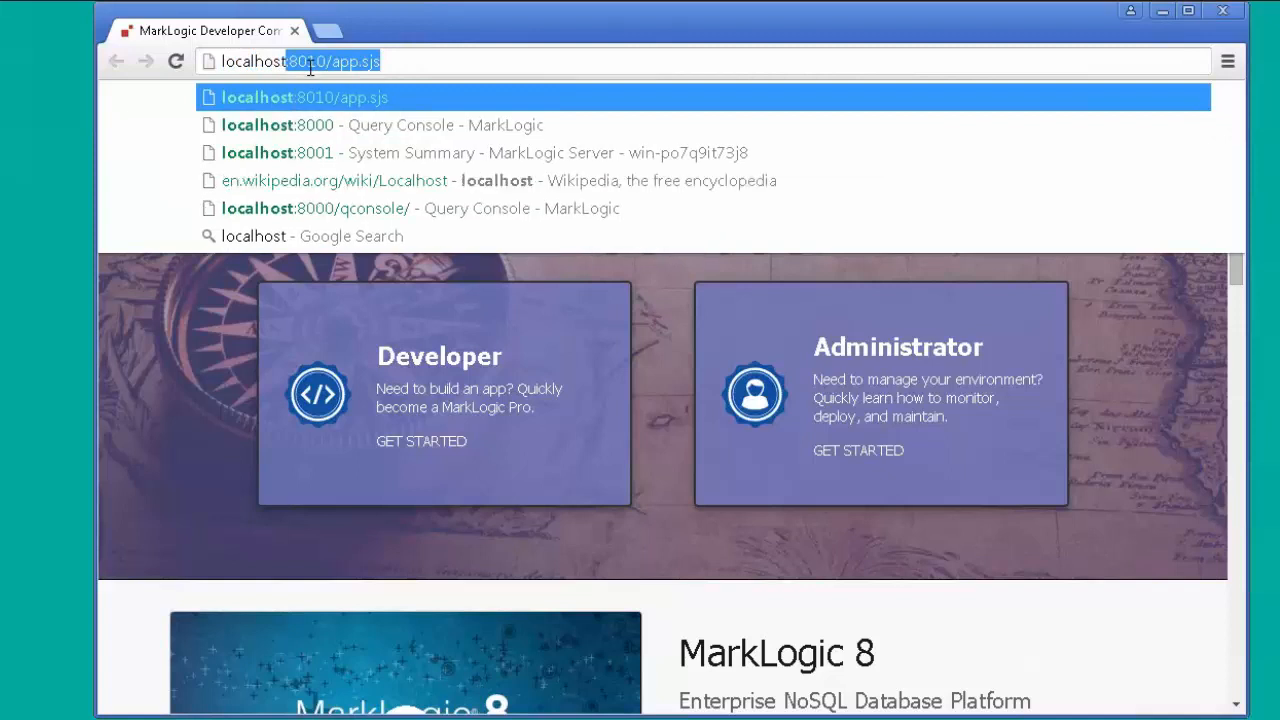
key(Return)
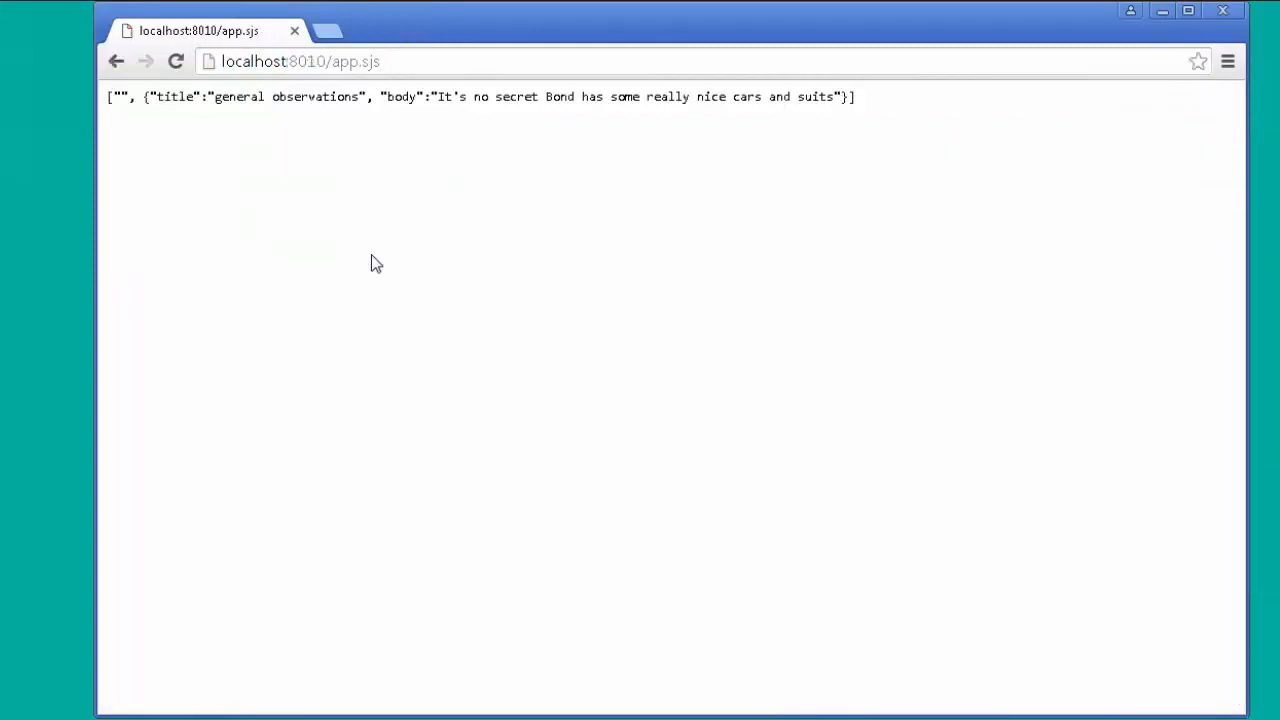